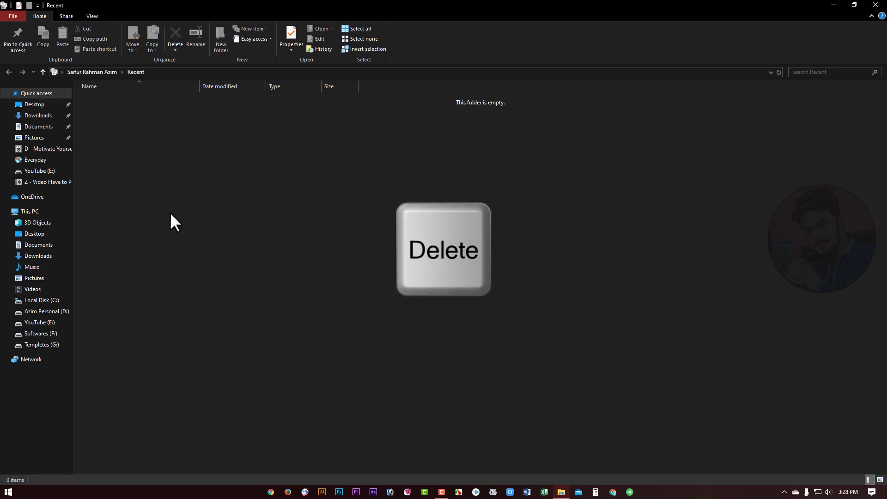
Refresh the emptied Recent folder and close its window.
right_click(260, 191)
click(310, 231)
click(877, 5)
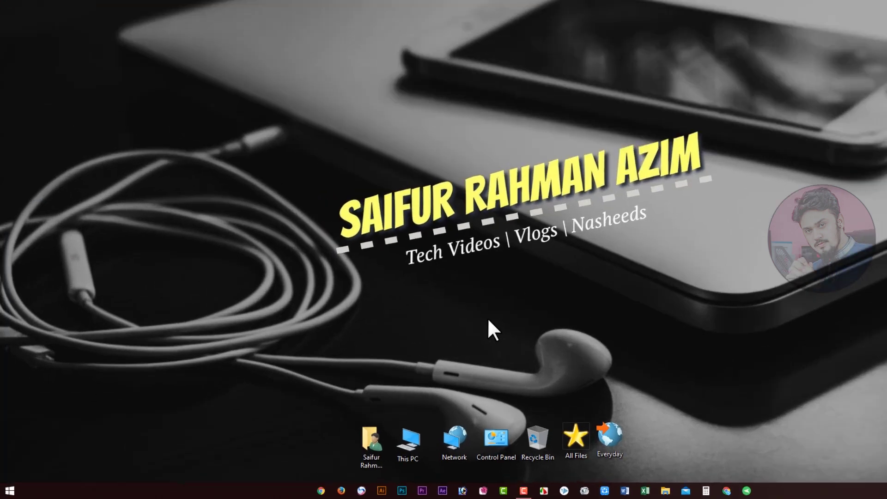
Open the Windows Prefetch folder by running the command prefetch, and grant permanent access to it.
key(super+r)
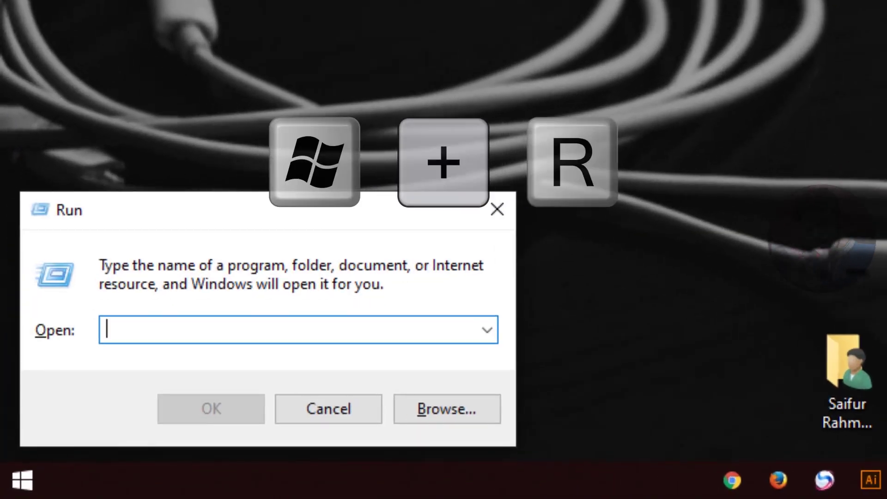
text(pre)
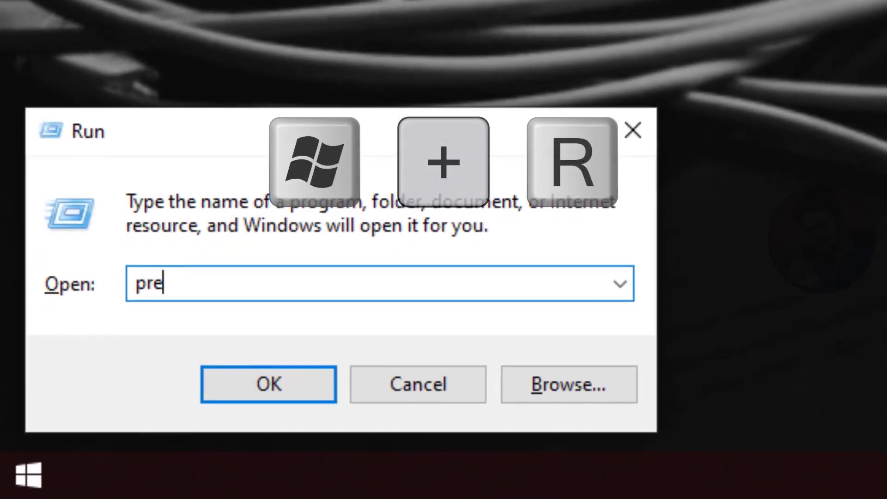
text(fetc)
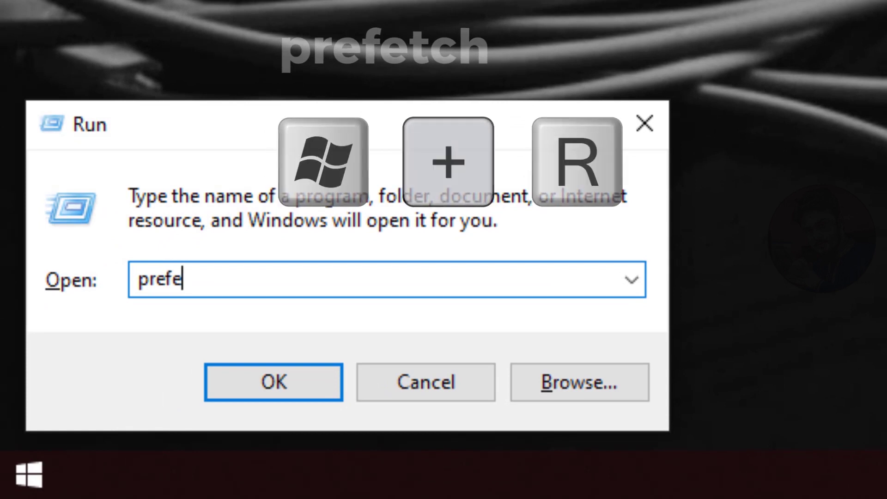
text(h)
key(Return)
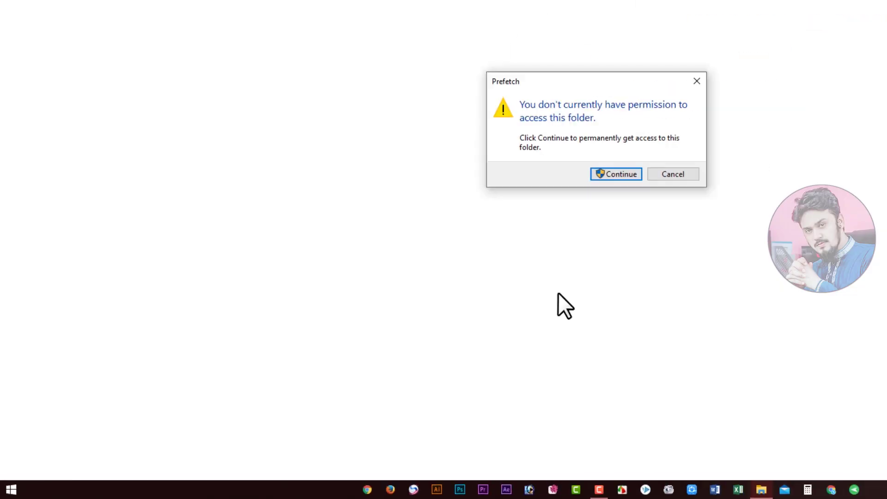
key(Return)
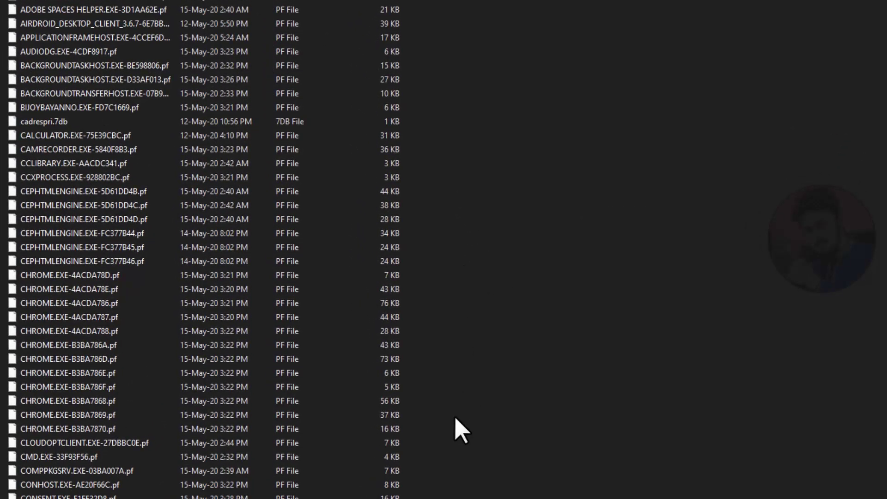
Delete all files in the Prefetch folder, skipping every file in use, and close the folder.
key(ctrl+a)
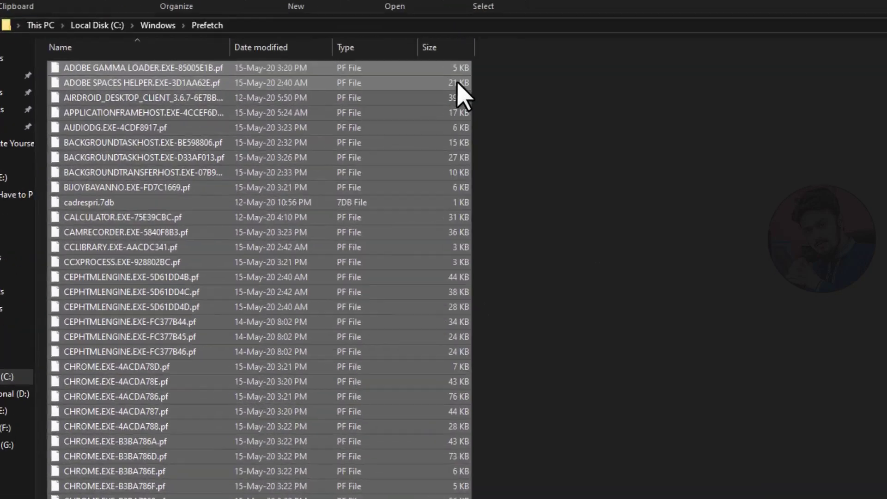
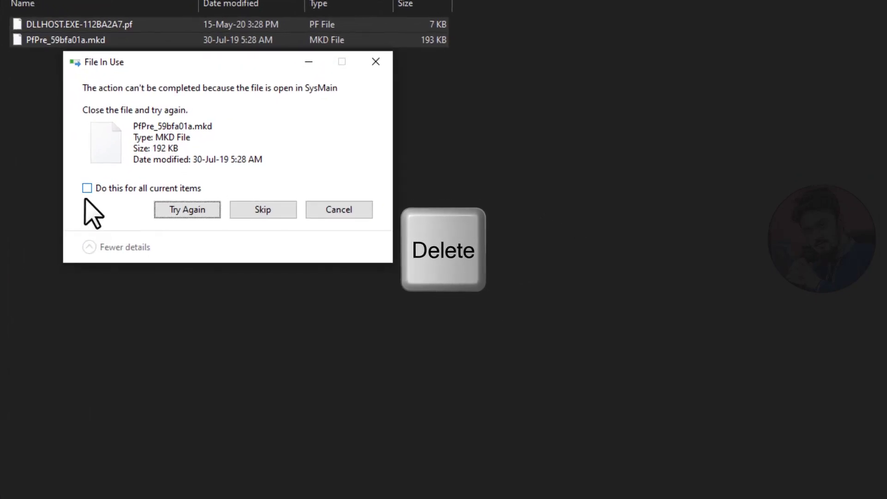
click(130, 201)
click(254, 209)
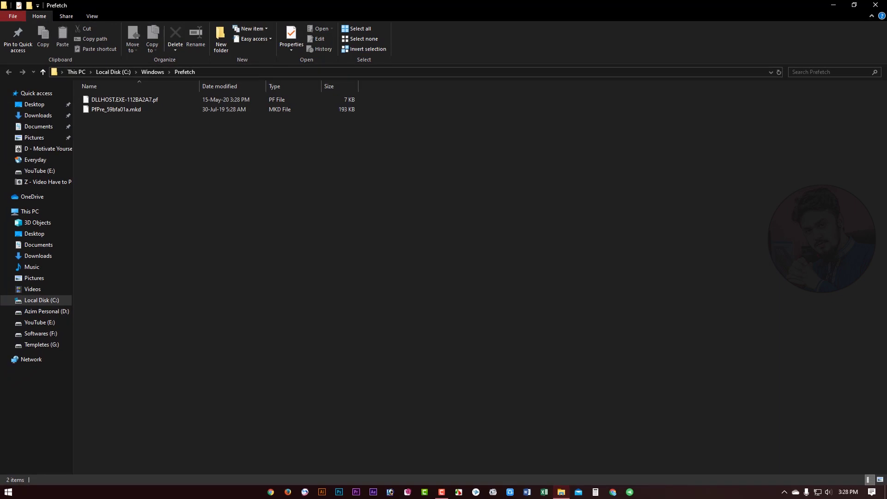
click(876, 5)
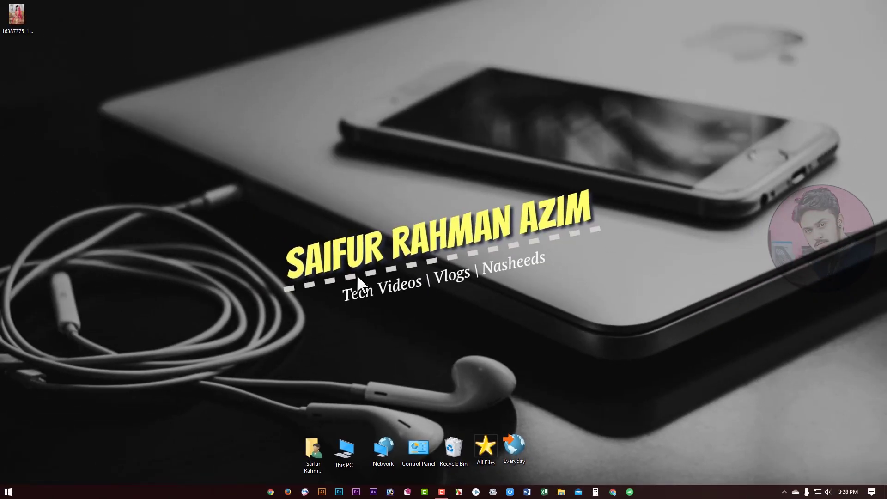
Open the user account's local Temp folder by running the command %temp%.
key(super+r)
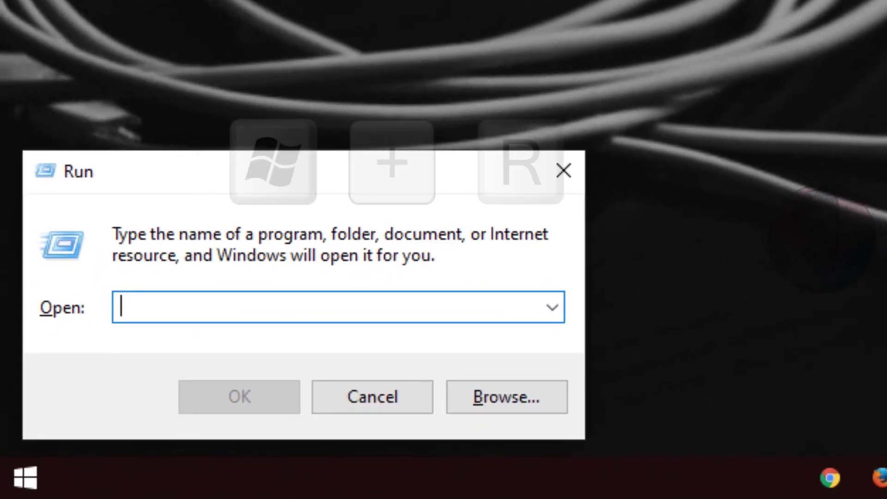
text(%te)
text(mp%)
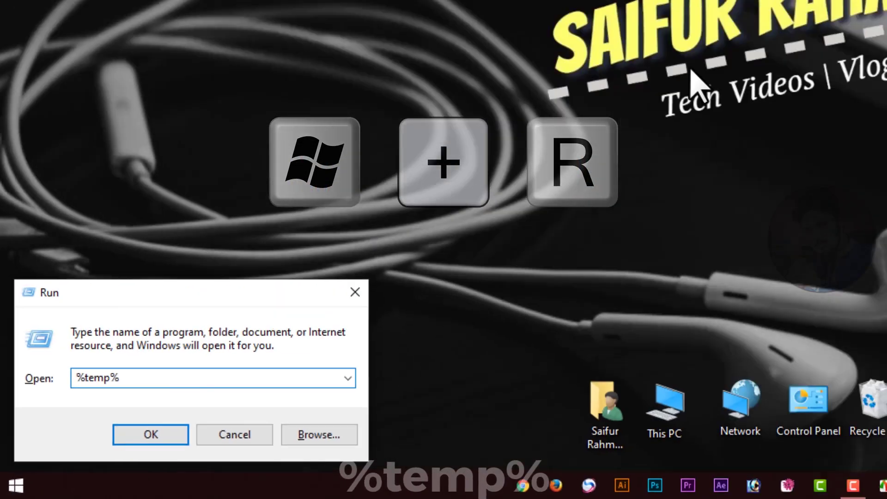
key(Return)
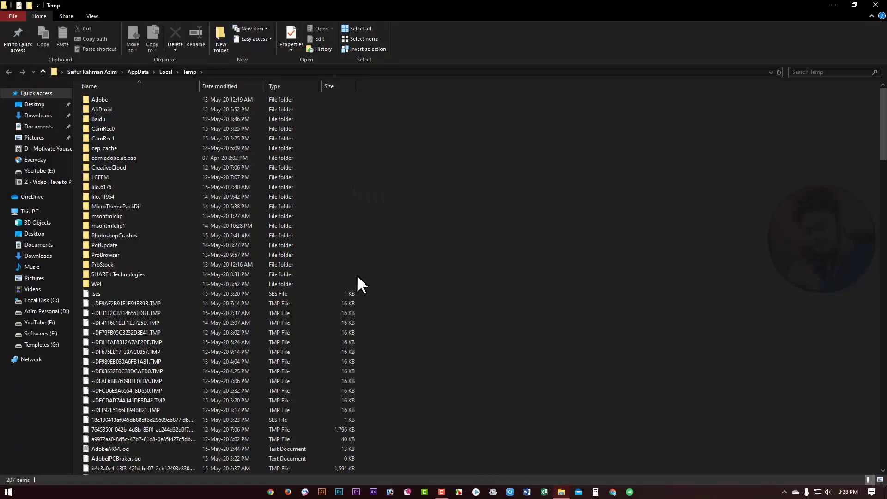
Try to delete all items in the user Temp folder, using administrator permission for all current items.
key(ctrl+a)
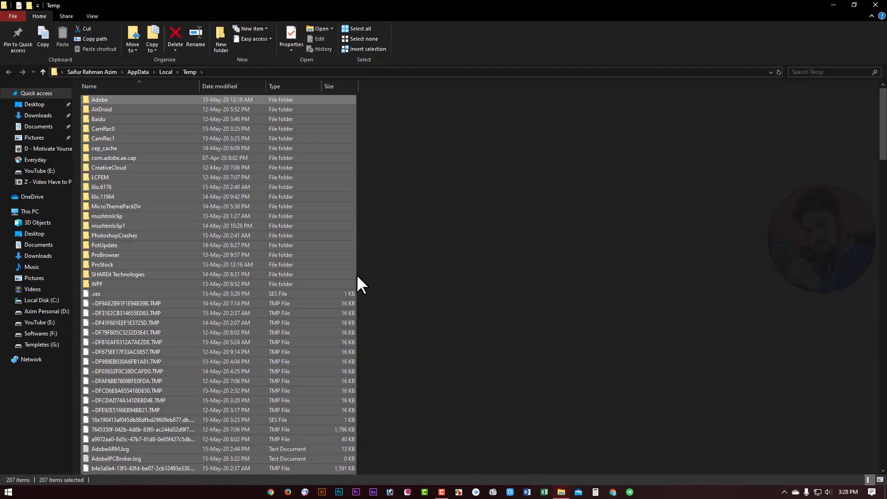
right_click(167, 179)
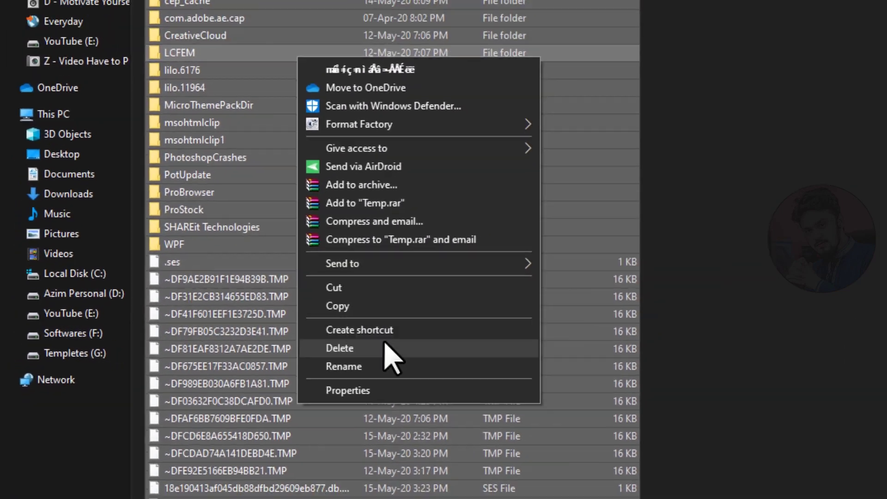
click(385, 344)
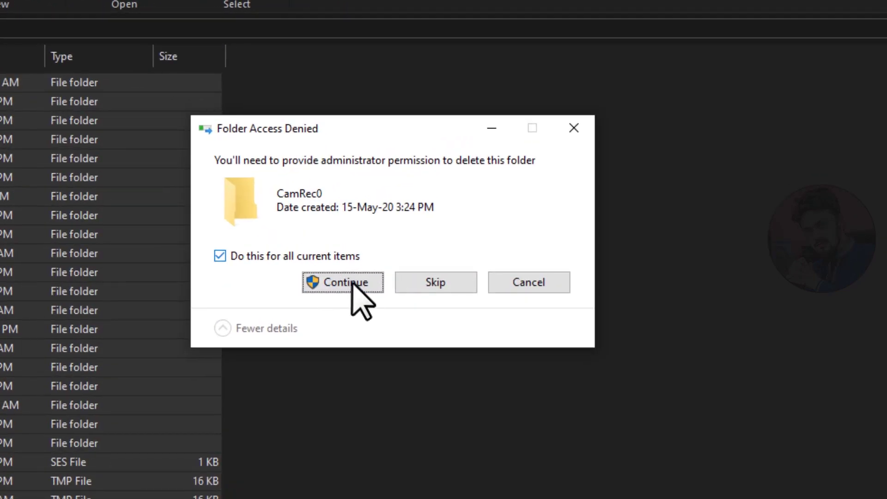
click(752, 97)
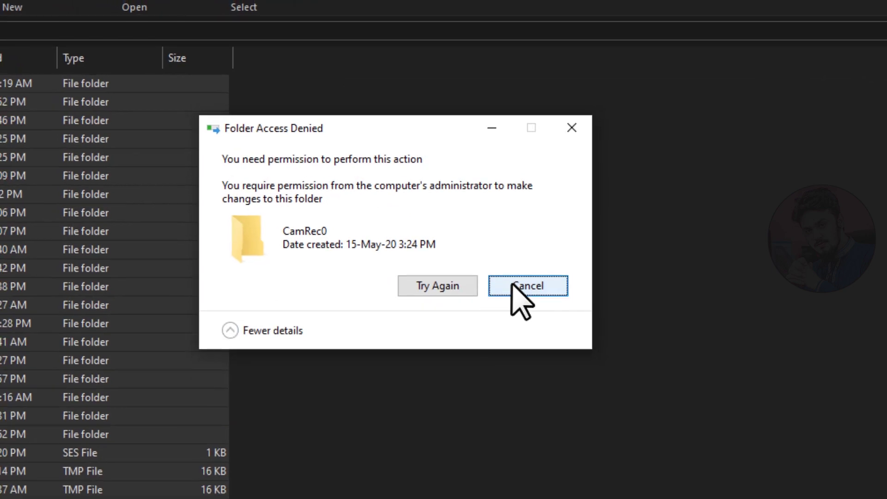
click(513, 287)
Delete all items in the user Temp folder, skipping the files and folders in use, and close the folder.
scroll(467, 384, down, 7)
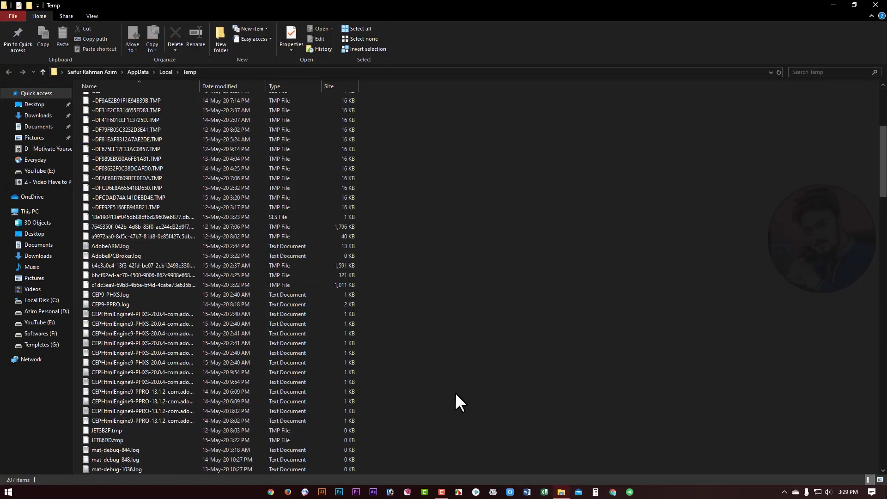
right_click(243, 314)
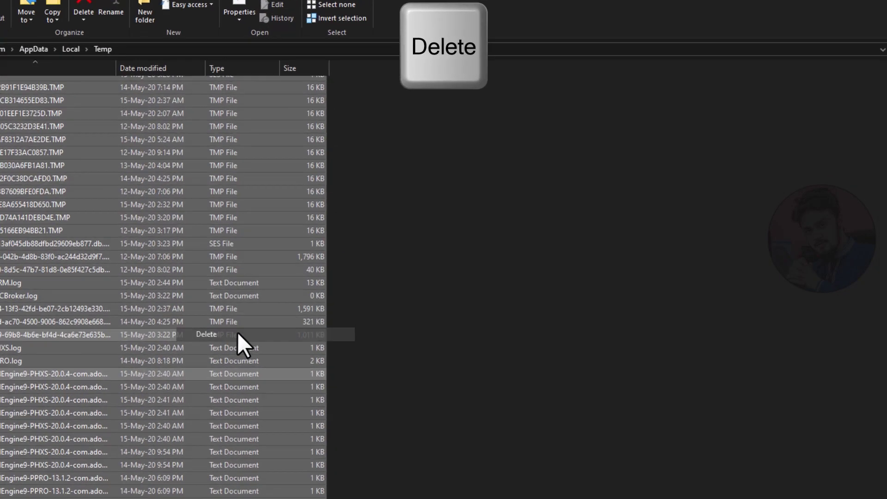
click(283, 282)
click(387, 299)
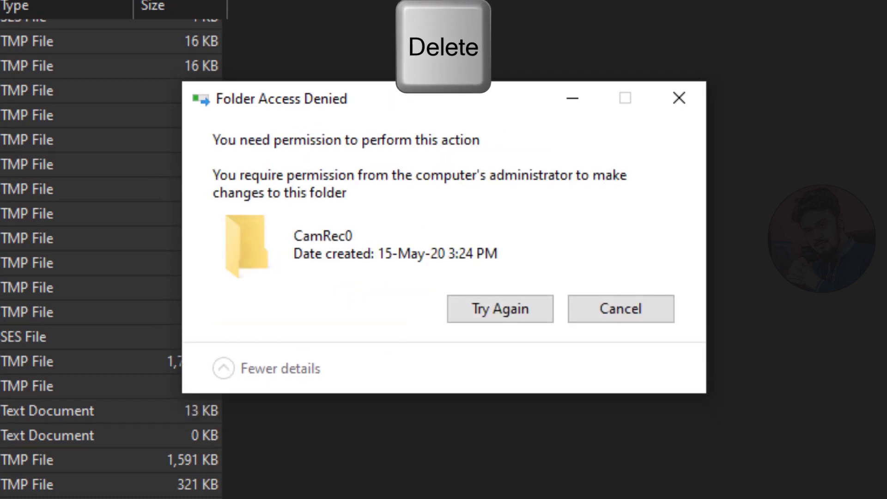
click(522, 309)
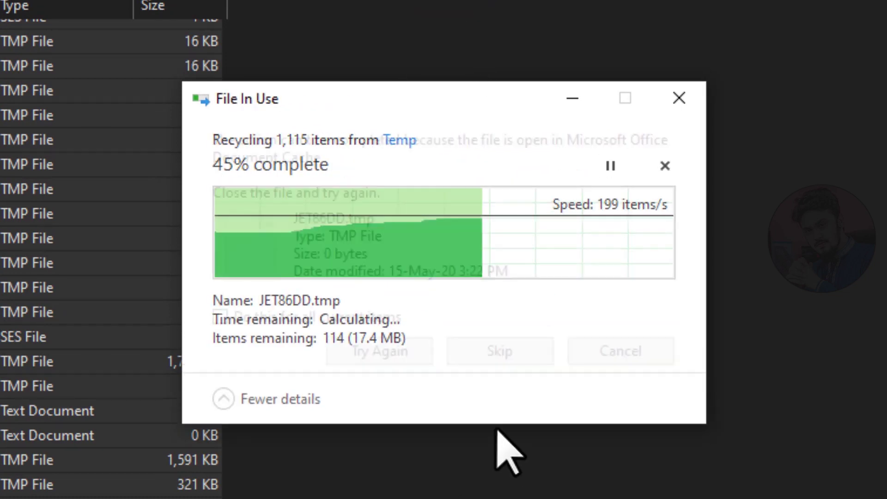
click(455, 351)
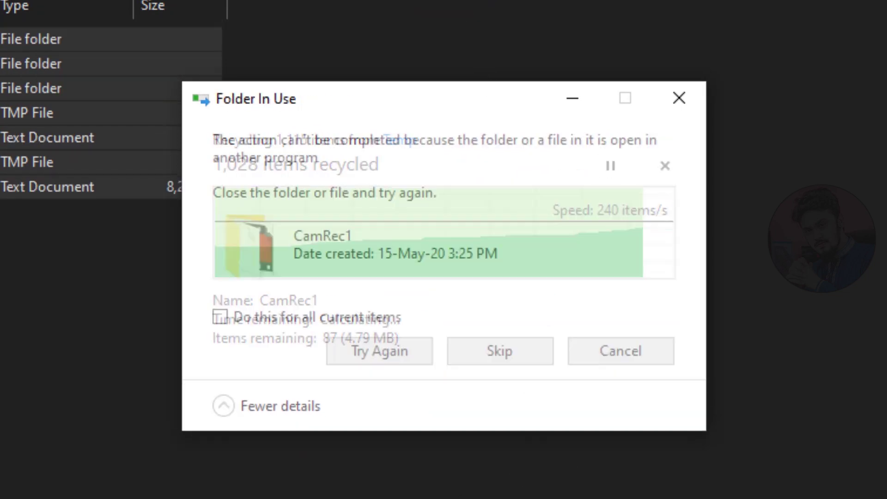
click(315, 316)
click(515, 352)
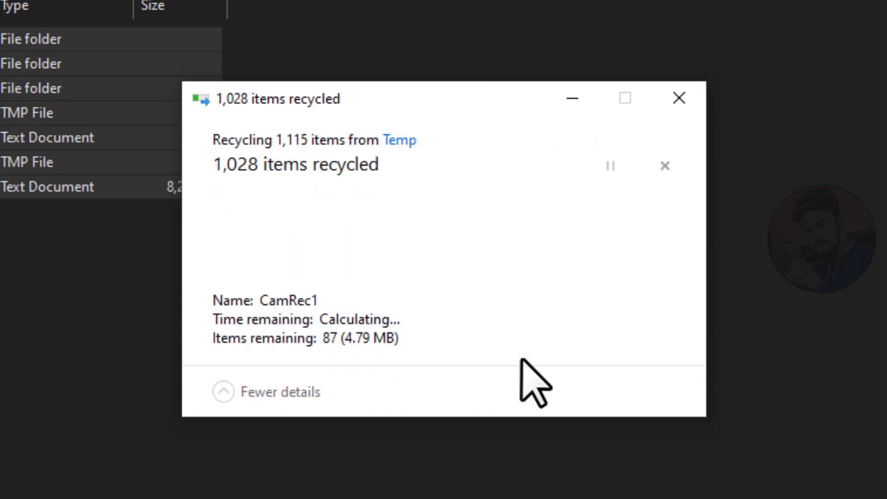
click(514, 352)
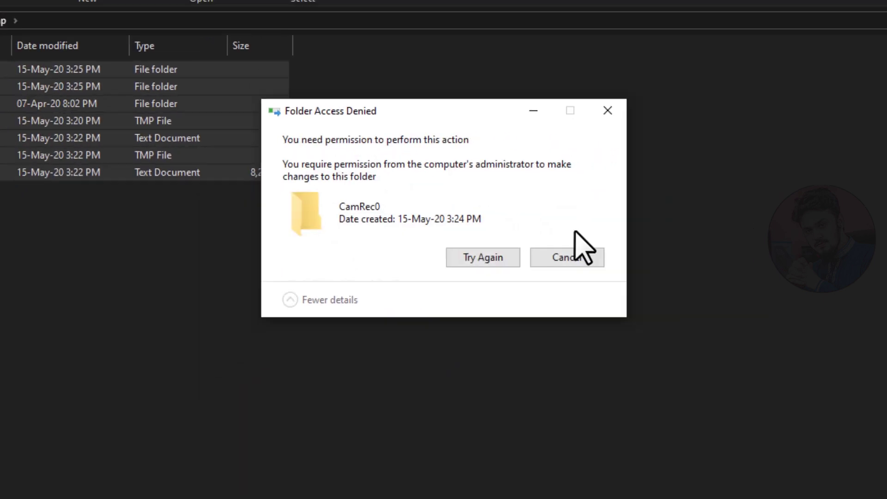
click(538, 121)
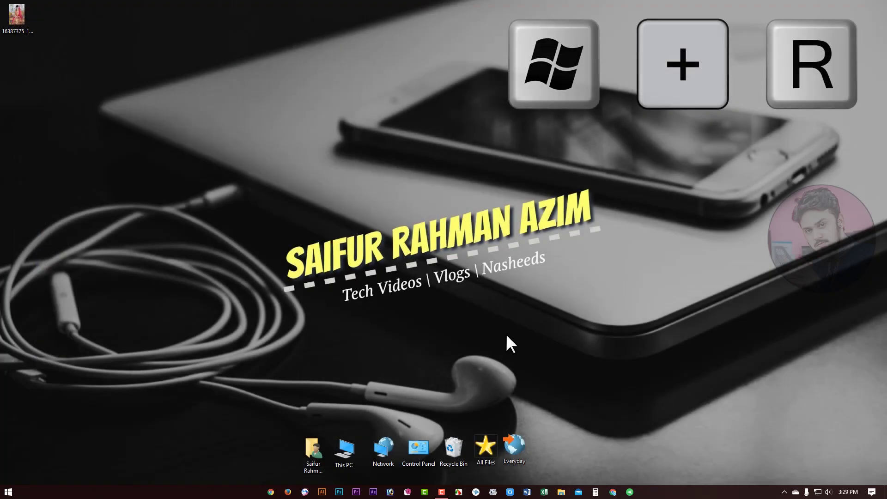
Open the Windows Temp folder by running the command temp, and delete everything in it.
key(super+r)
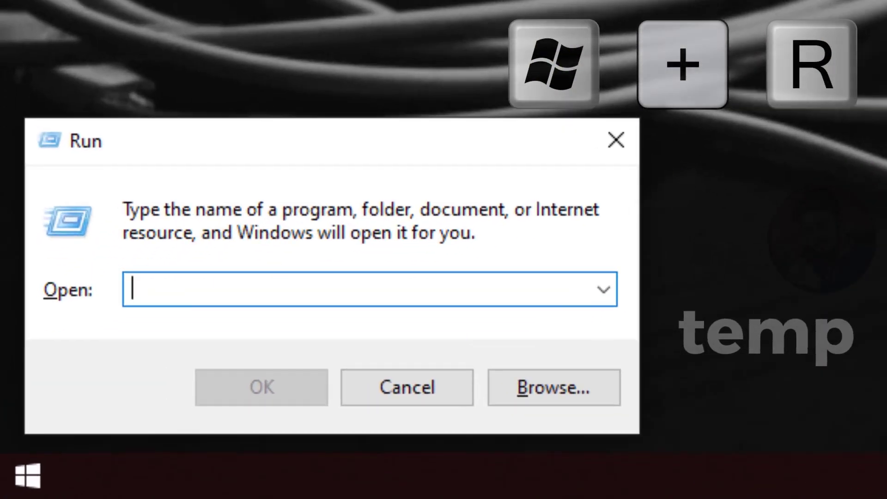
text(temp)
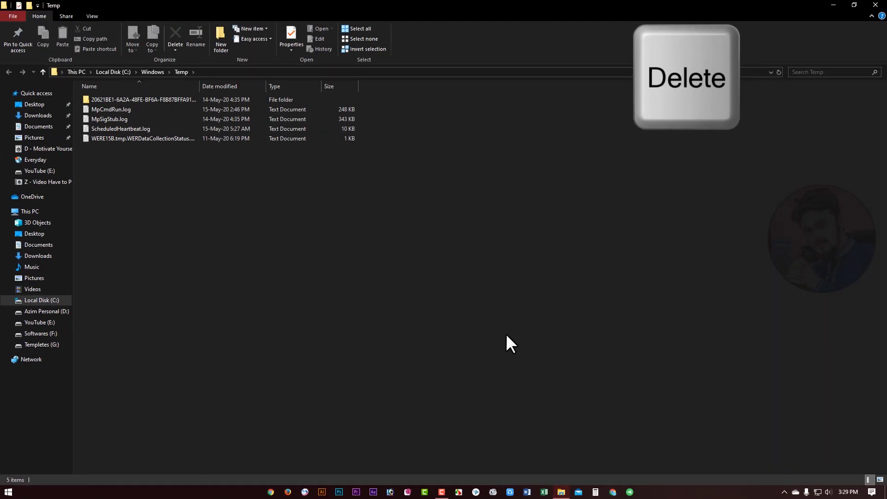
key(ctrl+a)
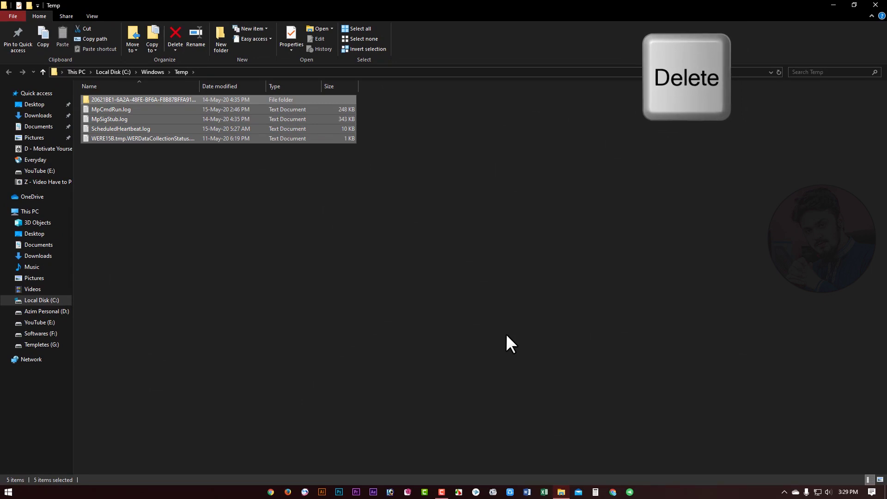
key(Delete)
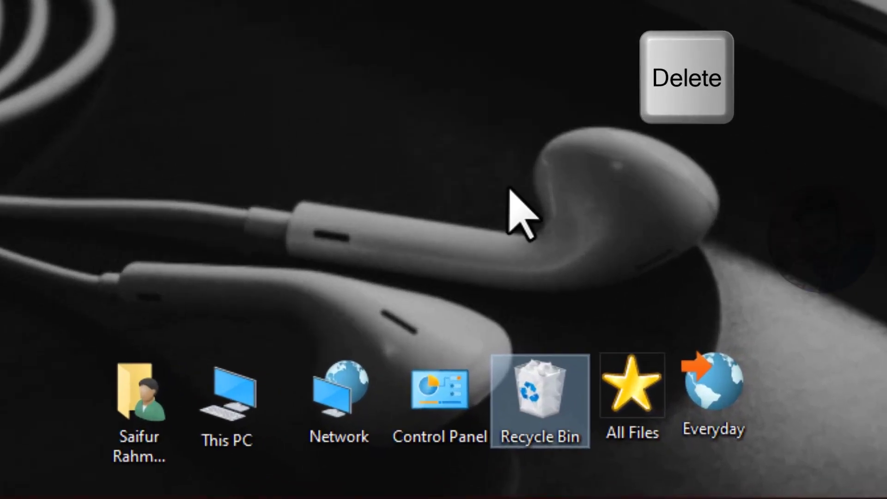
Open the Recycle Bin and look through the deleted temporary and prefetch files.
double_click(471, 436)
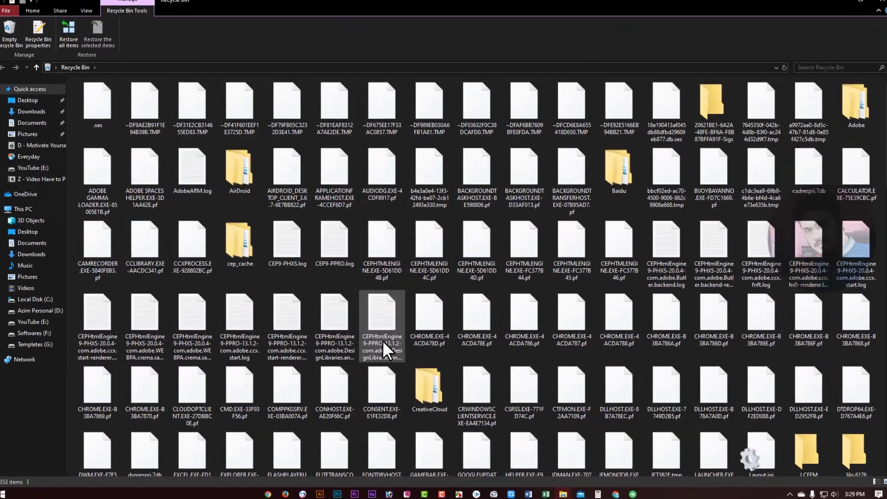
scroll(383, 341, down, 13)
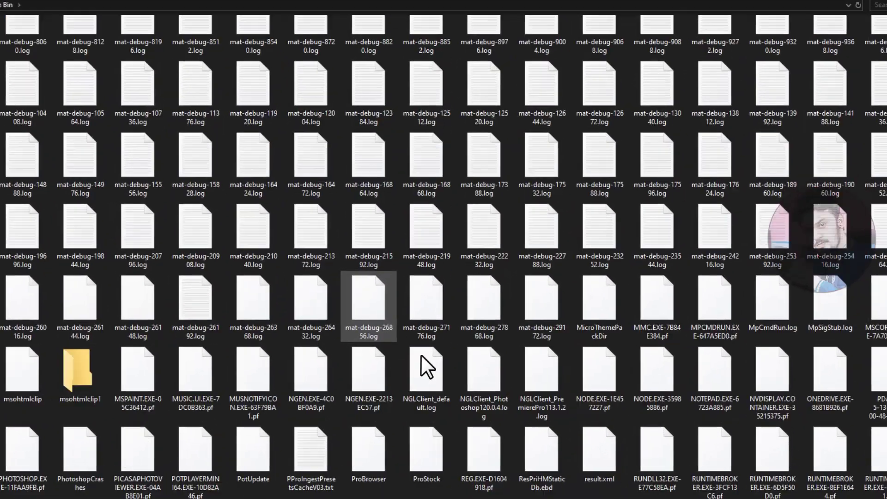
scroll(657, 409, up, 8)
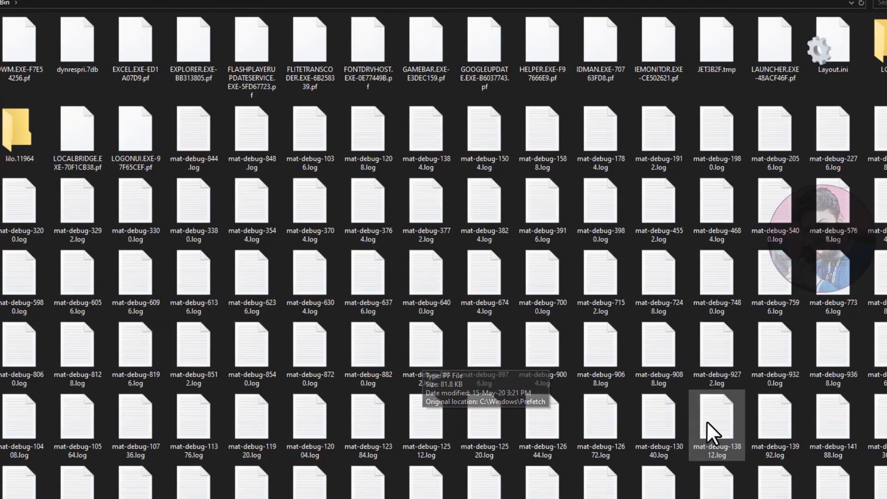
scroll(706, 420, up, 6)
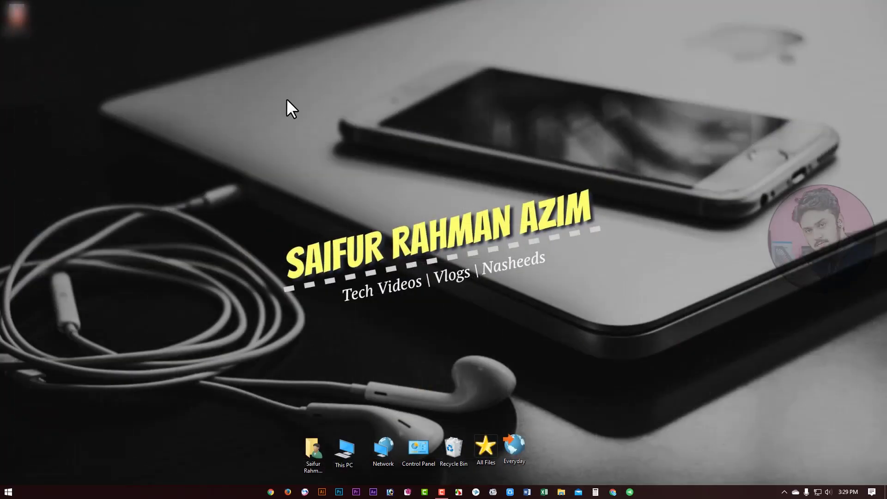
Refresh the desktop several times.
right_click(290, 99)
click(310, 123)
right_click(287, 235)
click(309, 265)
right_click(309, 265)
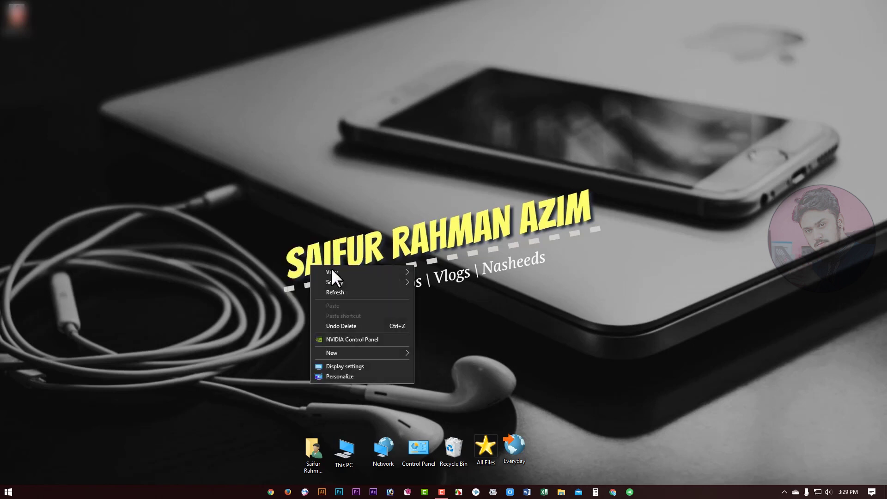
click(455, 366)
Empty the Recycle Bin from the desktop to remove the deleted files permanently.
right_click(462, 444)
click(632, 198)
click(562, 224)
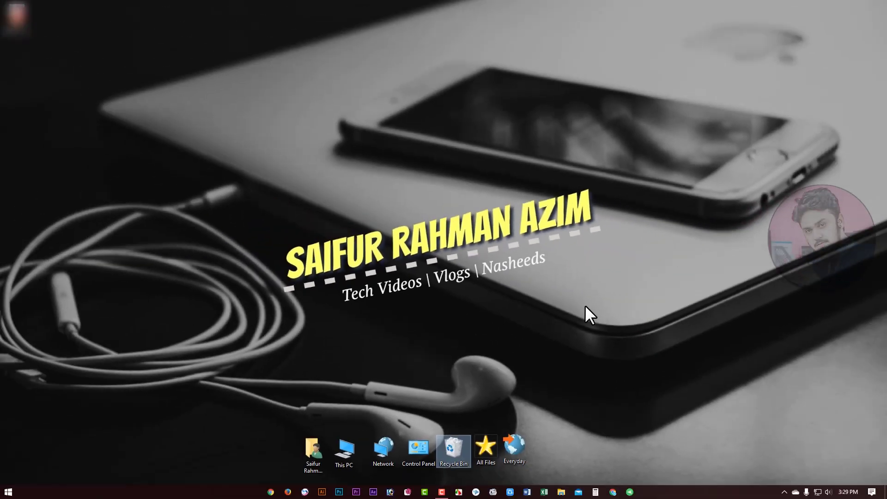
Refresh the desktop three times.
right_click(530, 273)
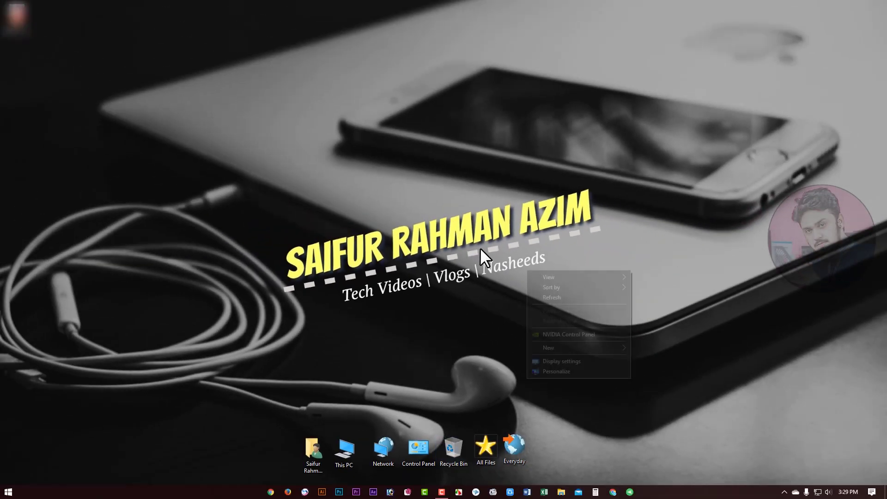
click(563, 298)
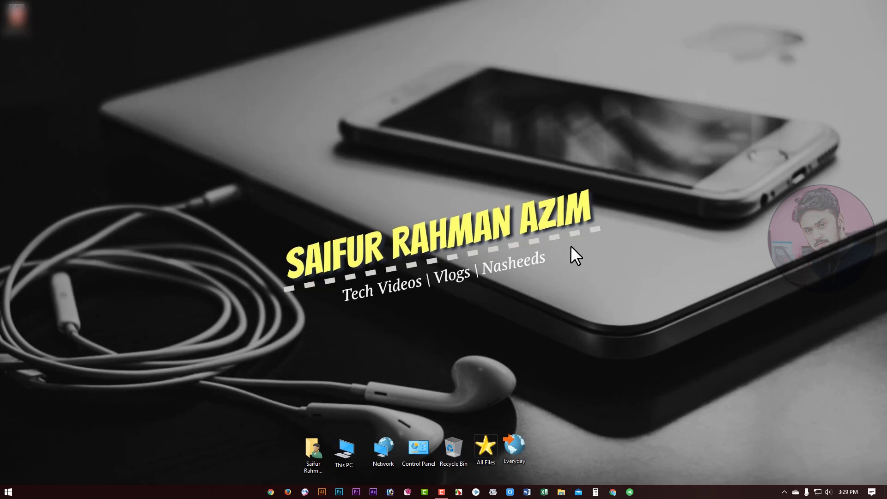
right_click(569, 246)
click(594, 273)
right_click(539, 250)
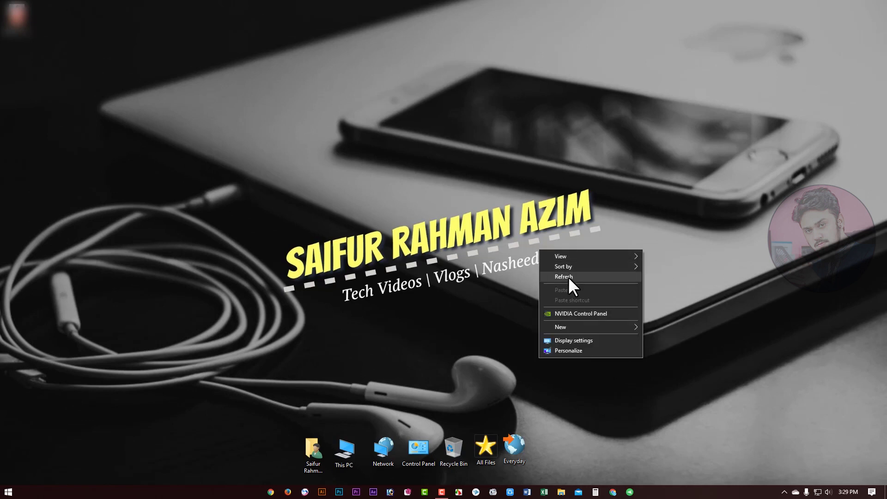
click(568, 276)
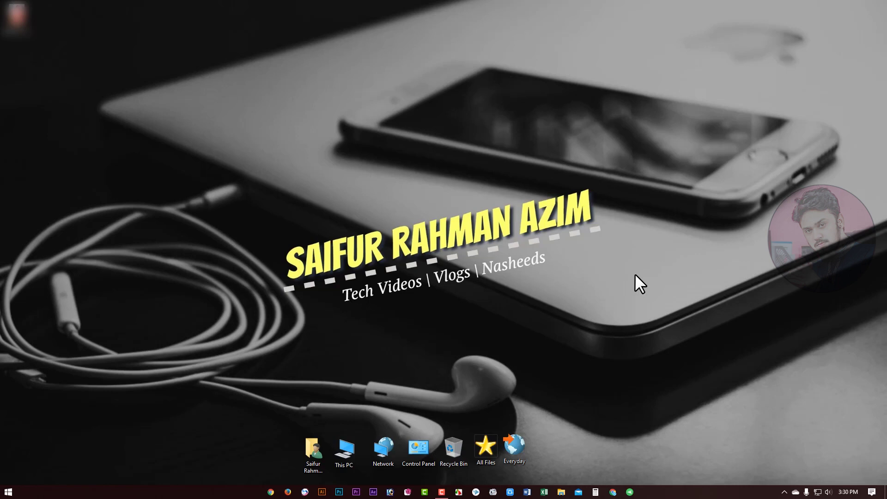
Open Chrome and a blank Word document, minimizing each window.
click(269, 492)
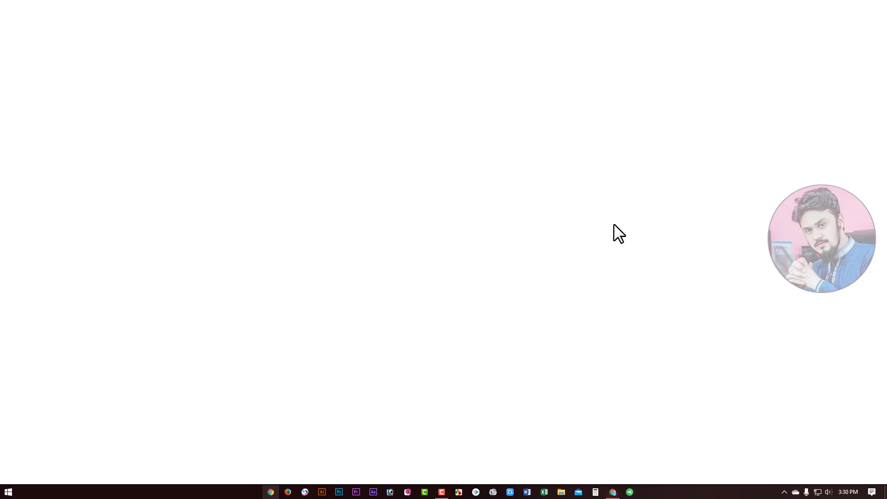
click(834, 7)
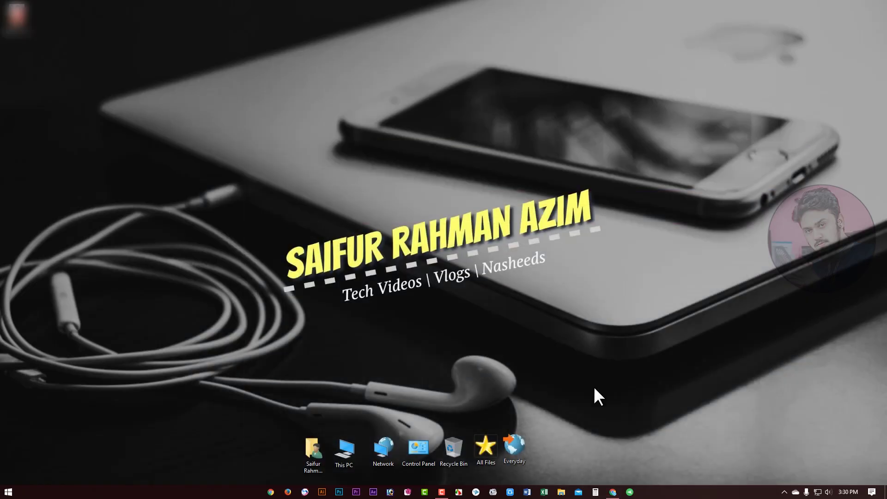
click(527, 492)
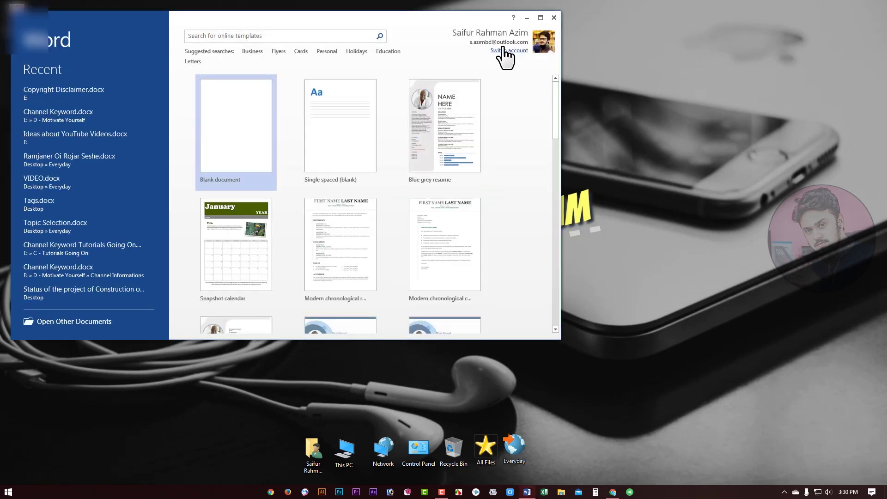
click(218, 135)
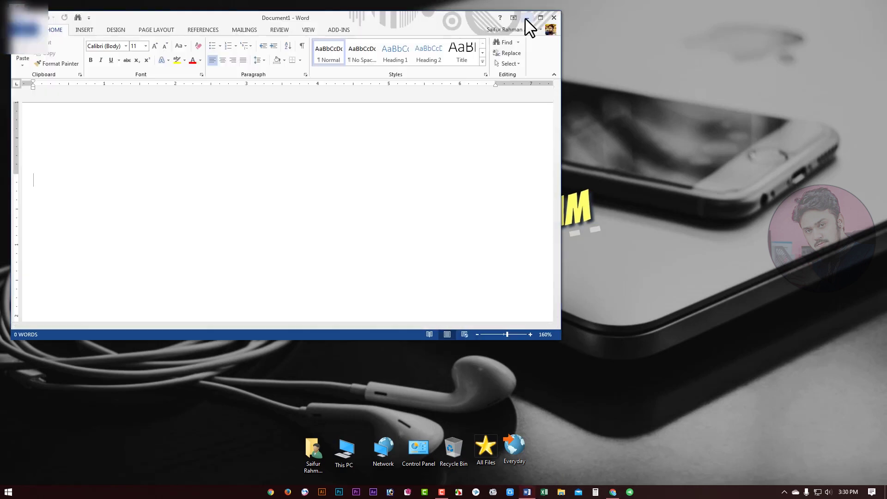
click(527, 17)
Switch to Chrome and search Google for bangladesh.
click(613, 491)
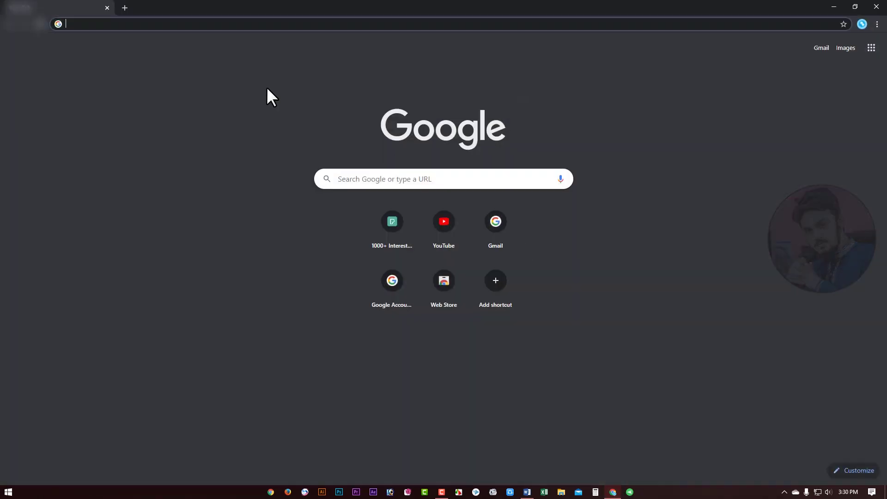
text(bangladesh)
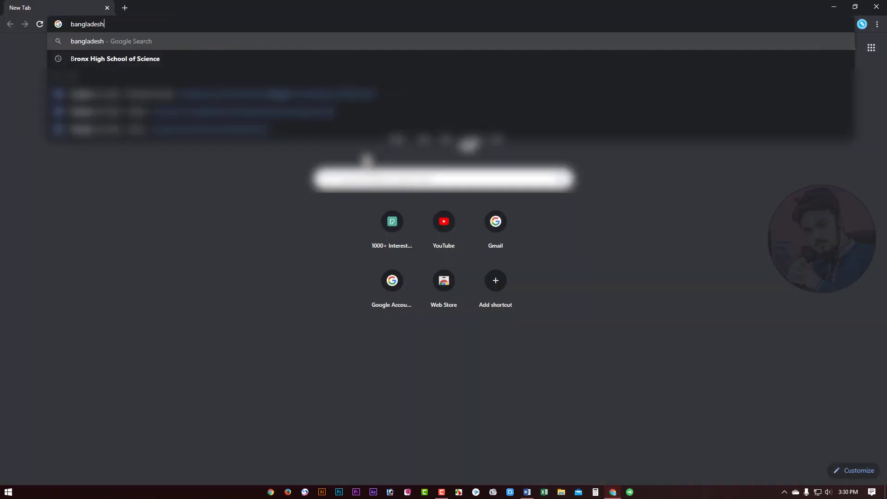
key(Return)
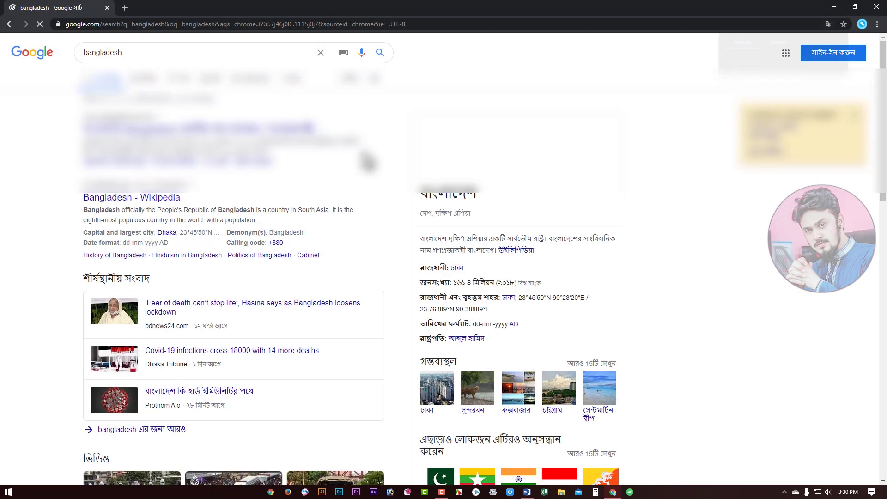
Check the bangladesh.gov.bd result, return to the search results, and open the Britannica article on Bangladesh.
click(204, 141)
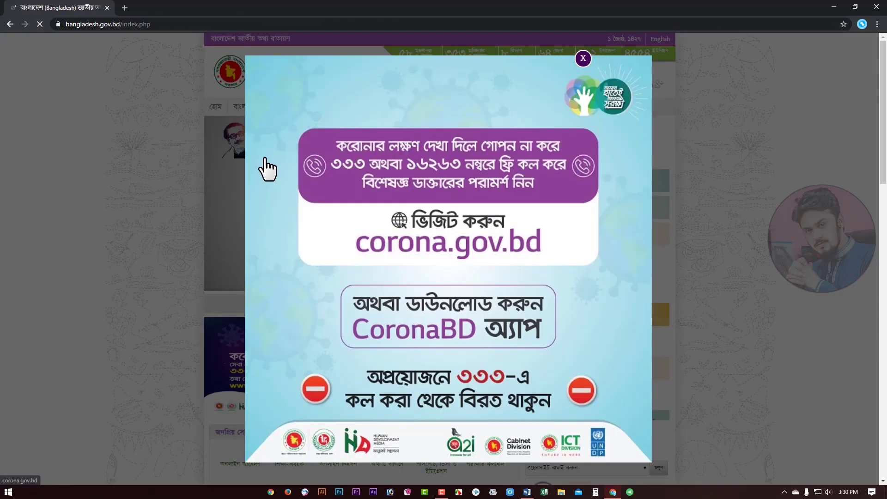
click(13, 25)
scroll(152, 324, down, 10)
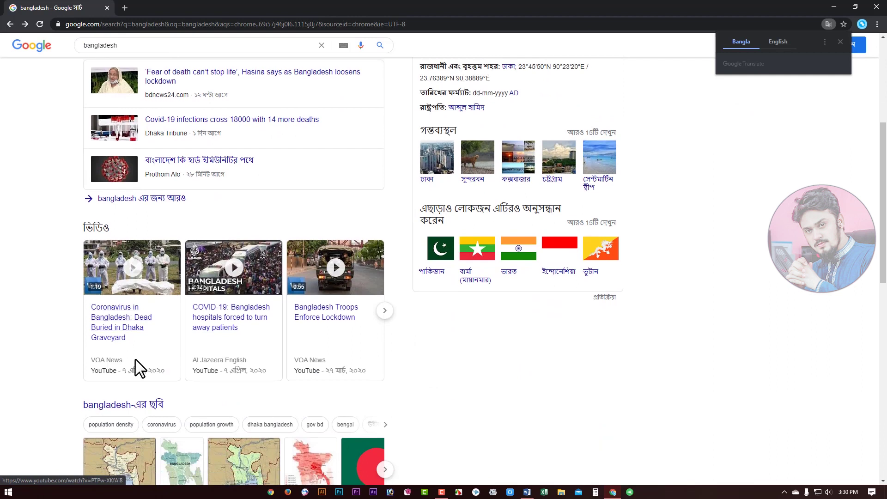
click(158, 333)
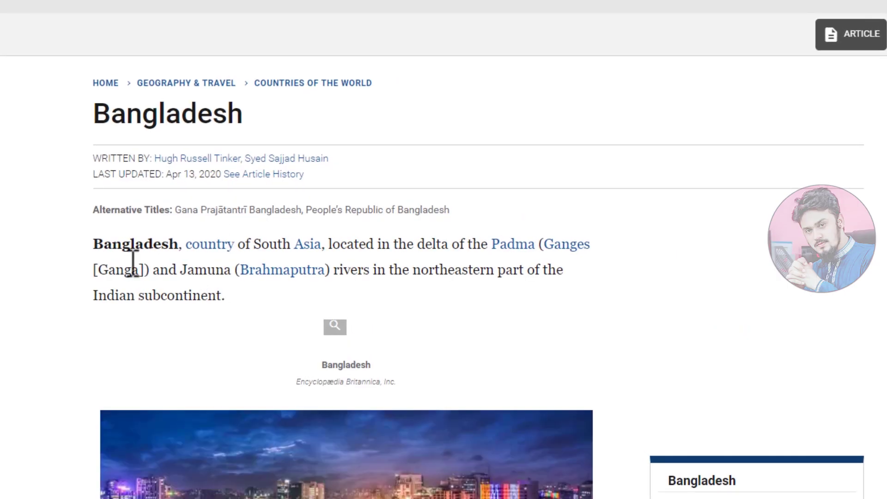
Copy the end of the Britannica article's opening paragraph into the blank Word document, and undo the paste.
drag(104, 245, 229, 294)
key(ctrl+c)
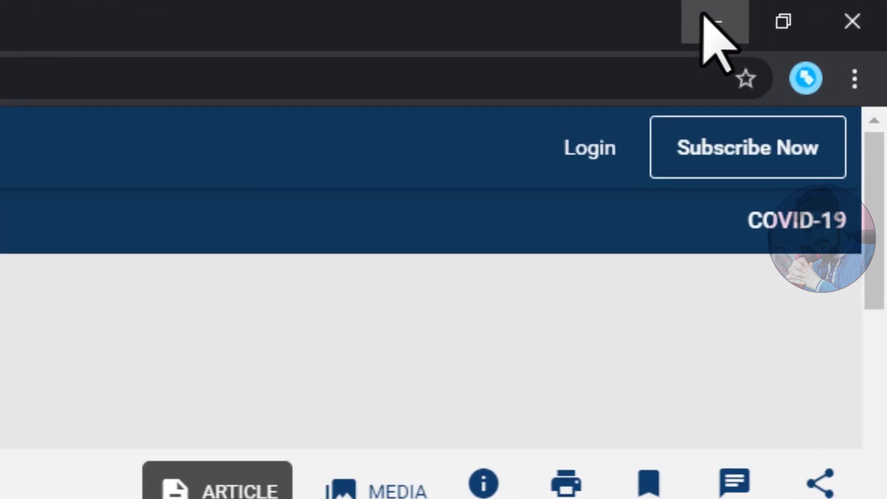
click(817, 8)
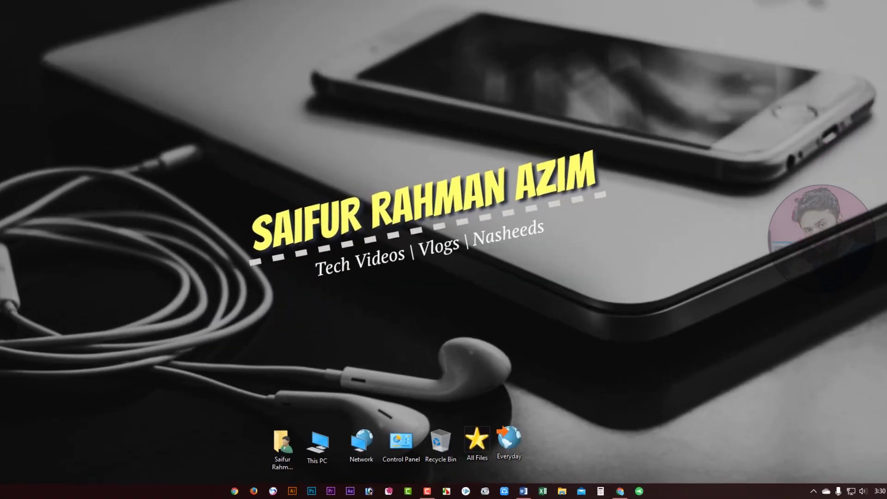
click(458, 491)
key(ctrl+v)
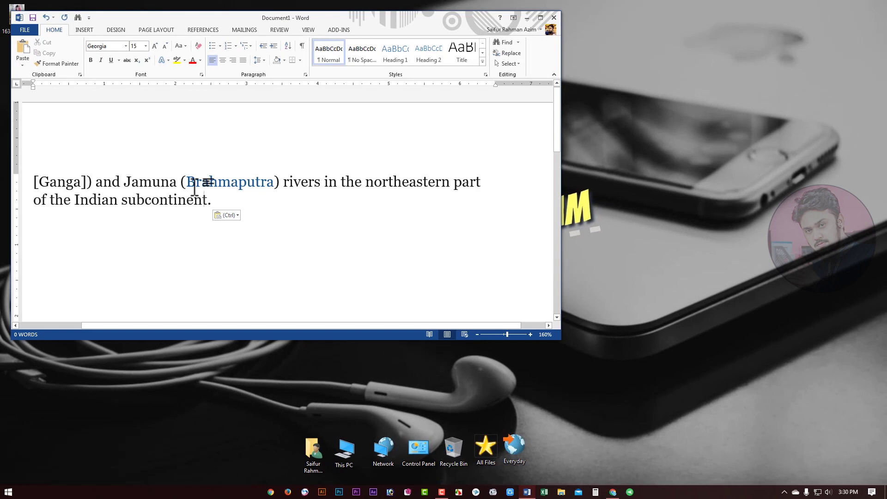
key(ctrl+z)
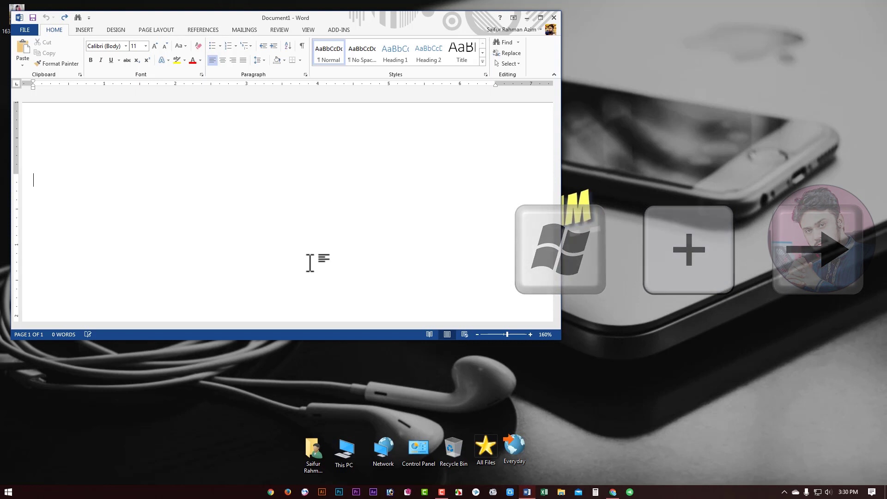
Arrange the windows side by side, with Word on the right half of the screen and the Chrome article on the left half.
key(super+Right)
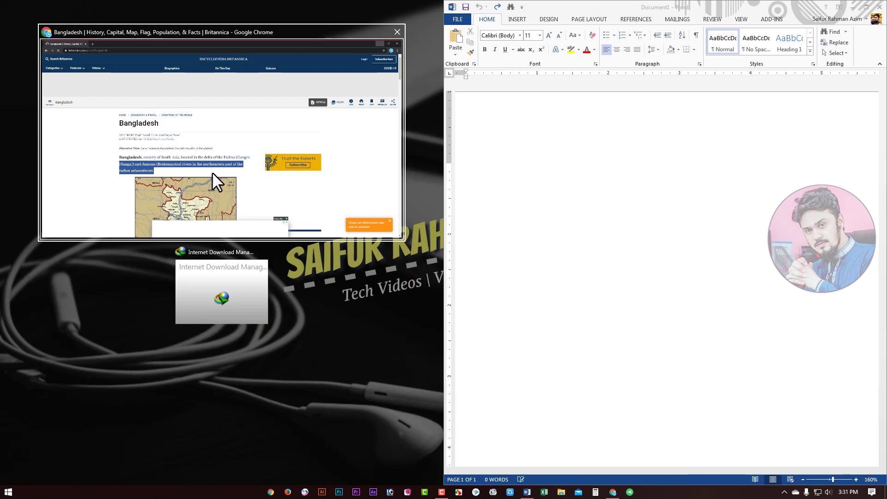
click(155, 124)
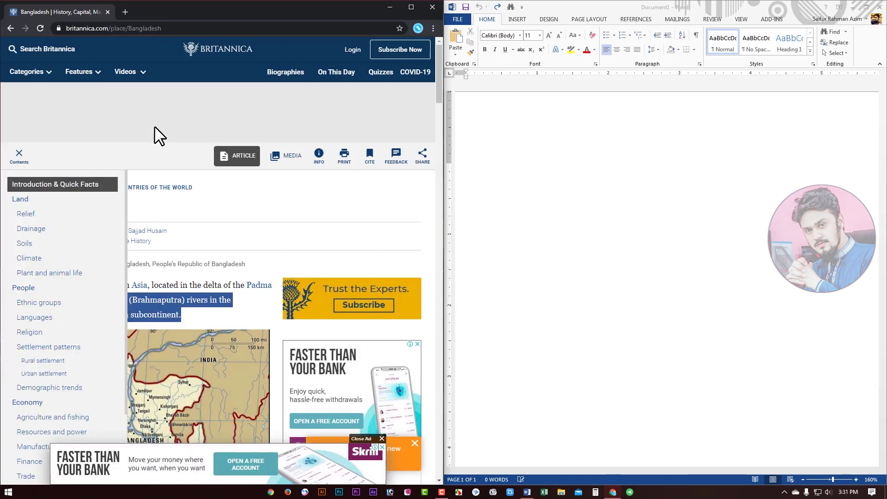
scroll(349, 342, down, 3)
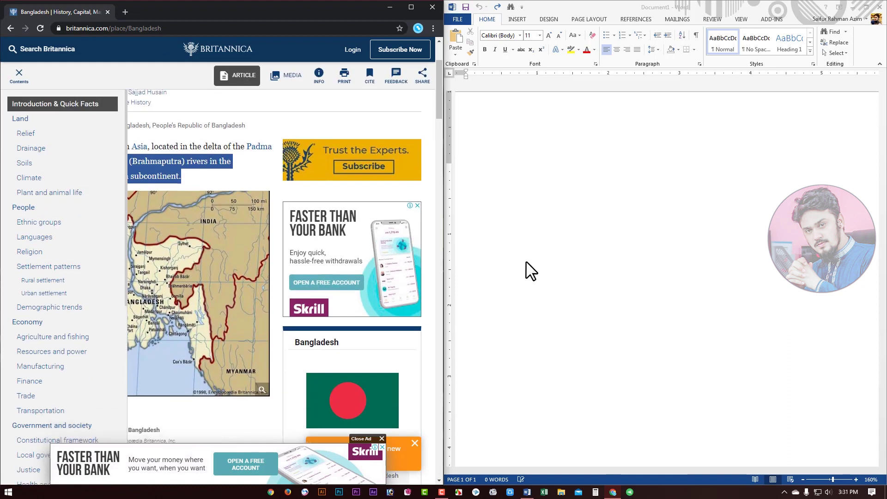
click(201, 180)
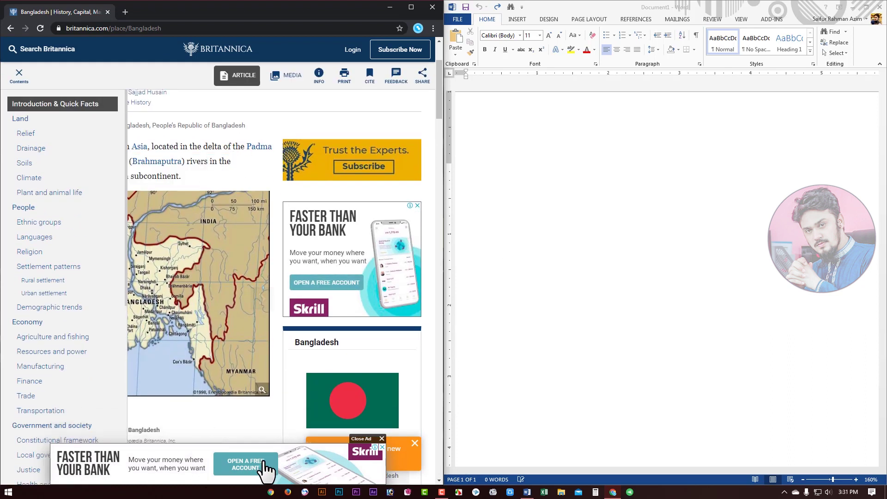
Close the advertisement banner and the contents sidebar covering the Britannica article.
click(382, 439)
scroll(232, 375, down, 5)
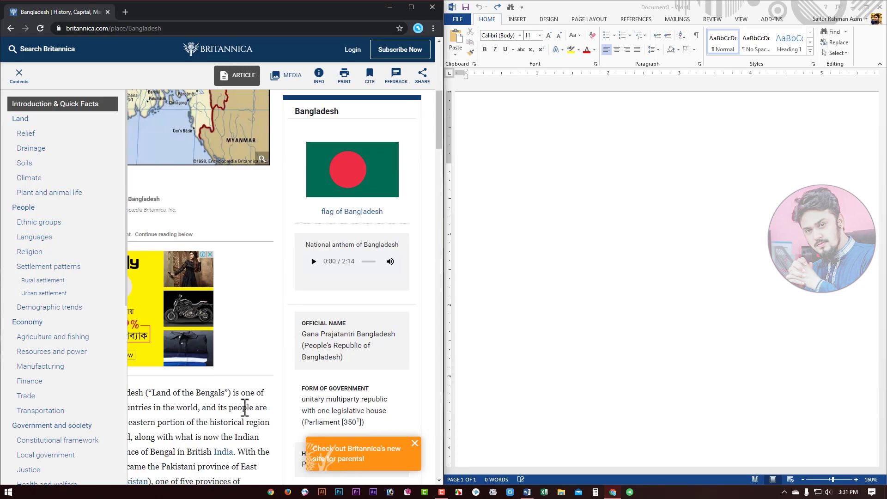
scroll(241, 314, down, 5)
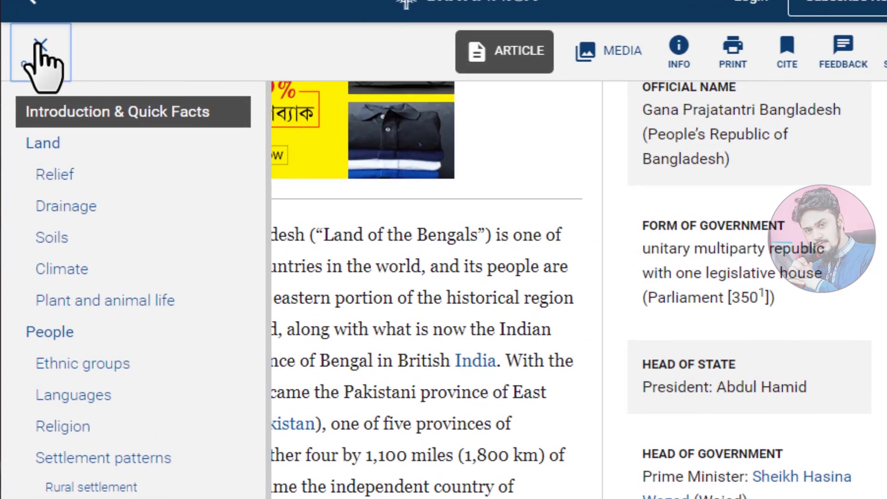
click(41, 46)
Copy the article's whole opening paragraph about Bangladesh into the Word document, dismissing the download dialog.
scroll(184, 393, up, 10)
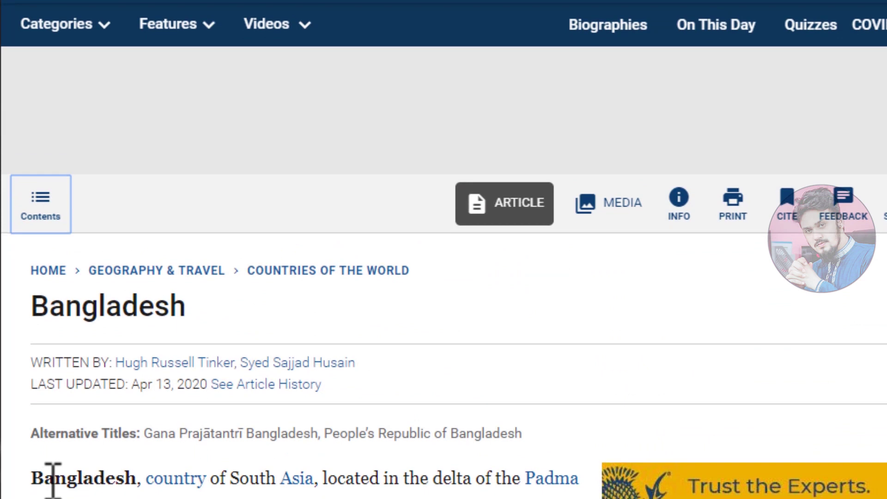
drag(53, 481, 402, 341)
key(ctrl+c)
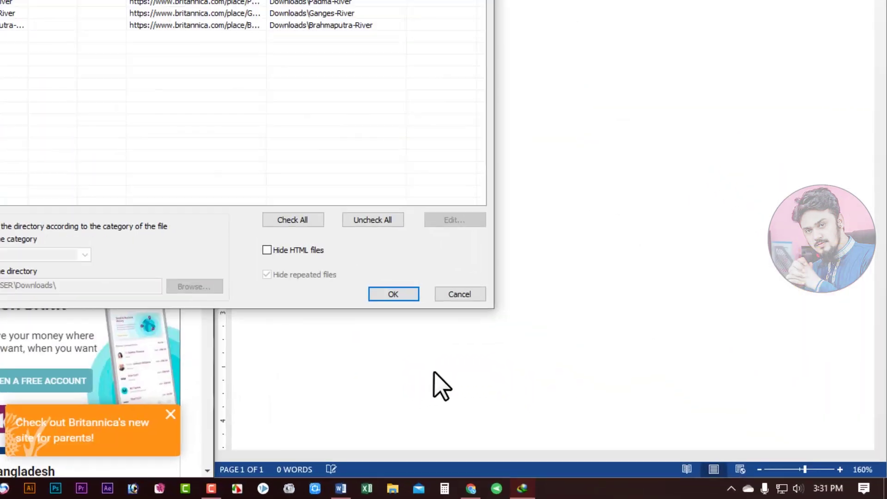
key(Escape)
click(530, 196)
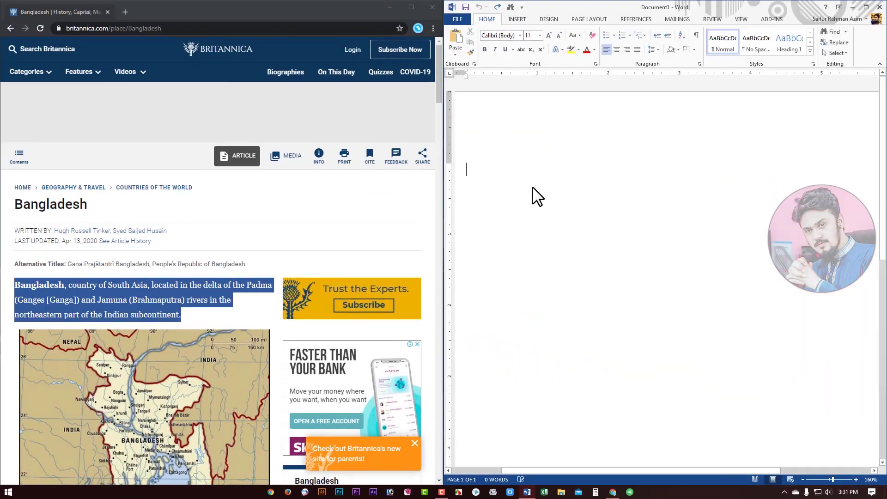
key(ctrl+v)
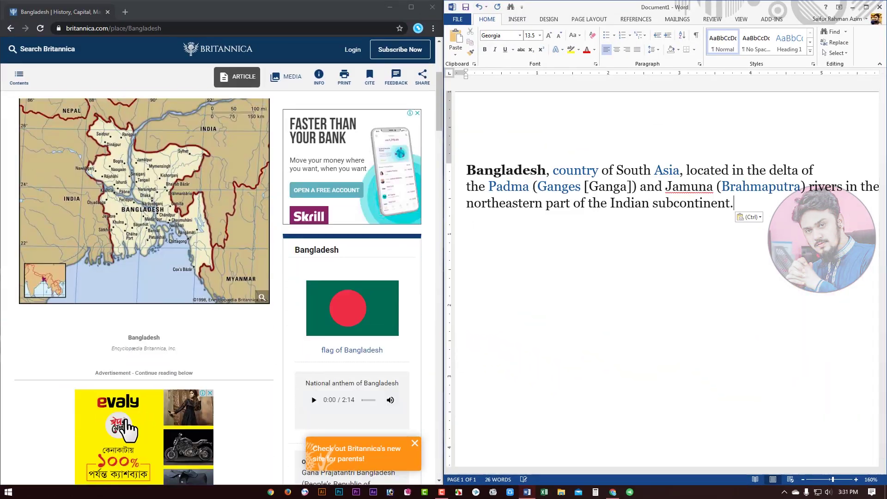
Copy the paragraph starting "The riverine country of Bangladesh" into Word below the first one, and cancel the download dialog.
scroll(217, 277, down, 10)
scroll(217, 277, up, 3)
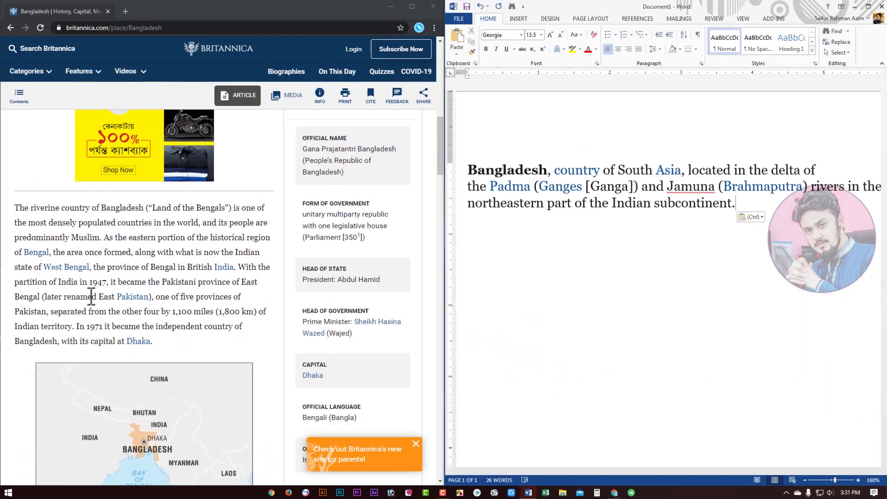
drag(162, 336, 30, 161)
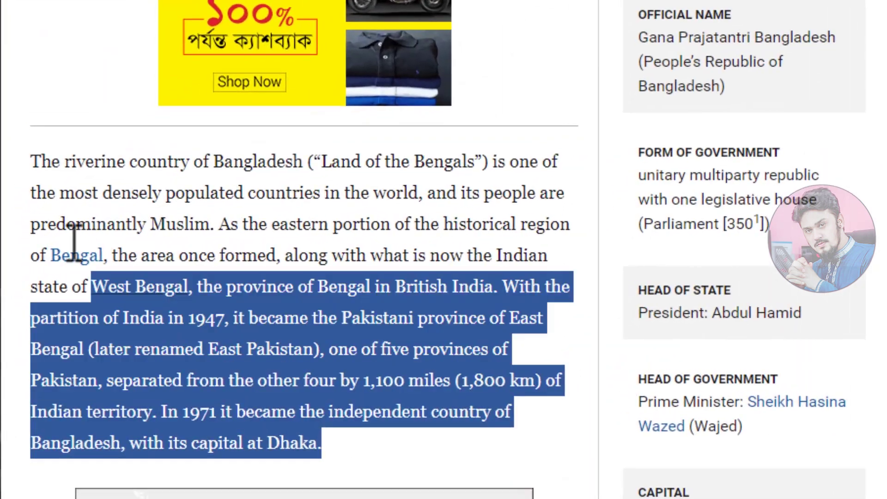
key(ctrl+c)
click(556, 295)
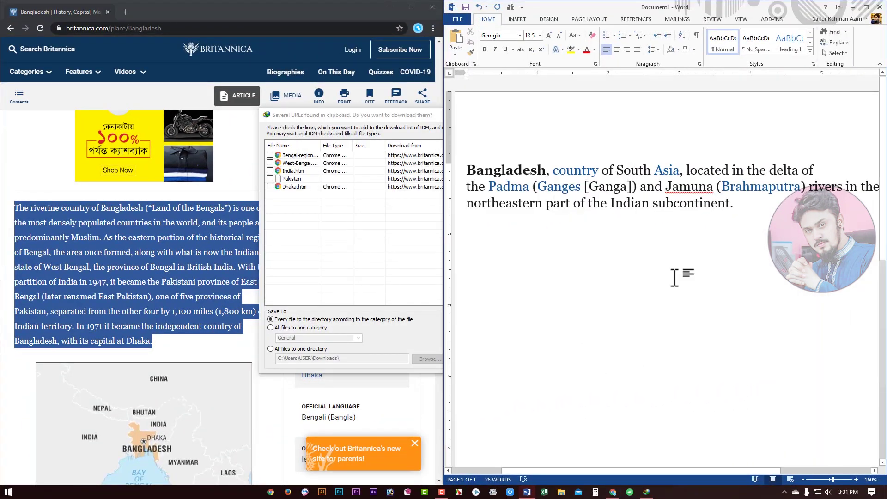
click(793, 229)
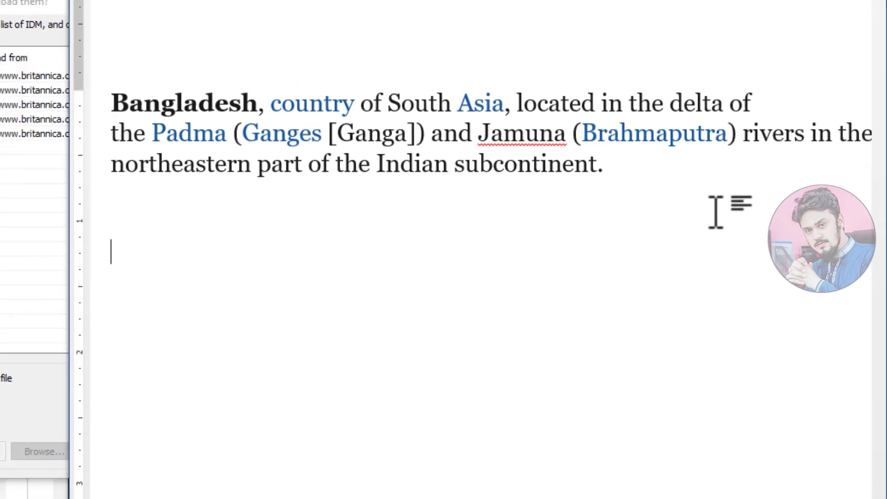
key(ctrl+v)
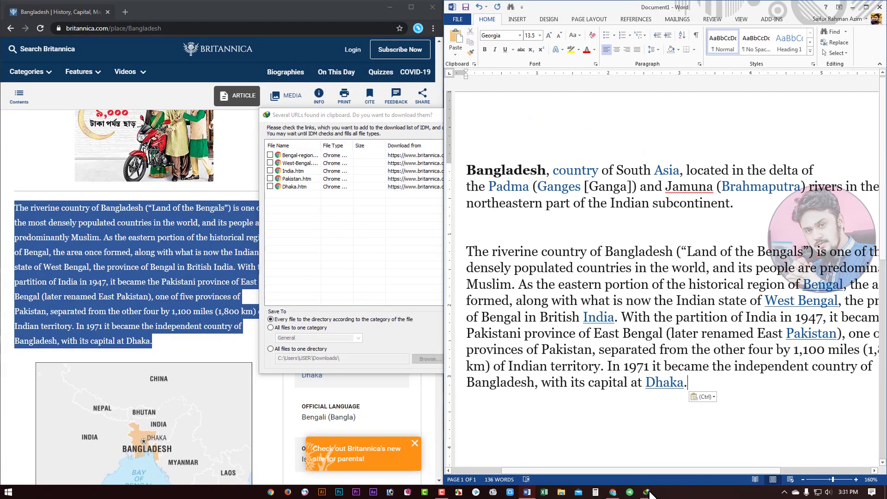
click(622, 441)
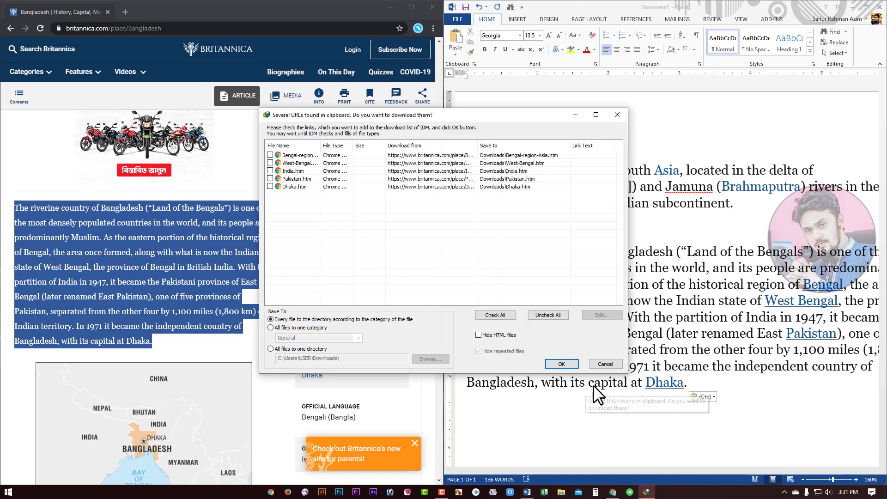
click(613, 364)
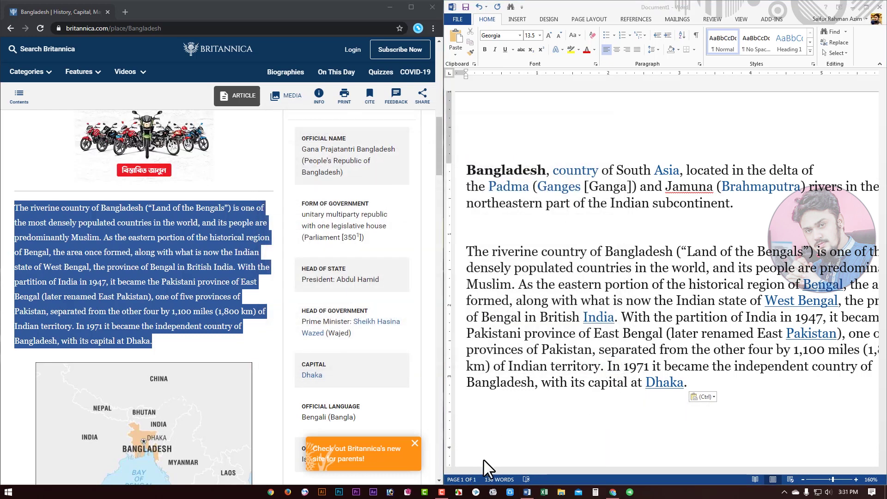
Open Excel with a blank workbook.
click(545, 492)
click(208, 139)
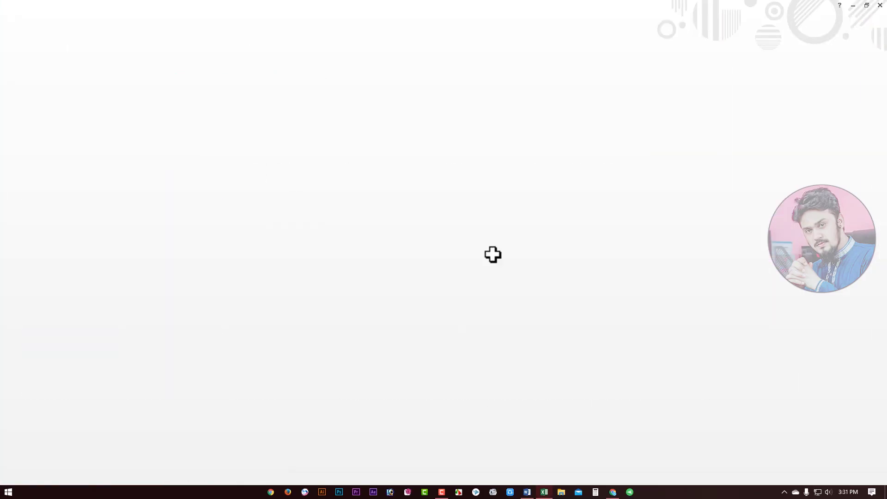